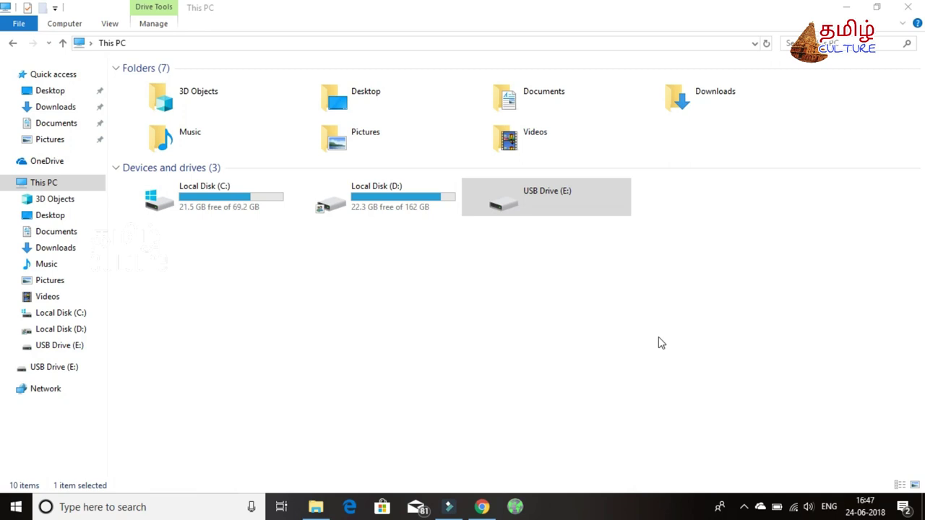
# Try to open USB Drive (E:), declining to format the disk and dismissing the resulting dialog.
pyautogui.doubleClick(568, 190)
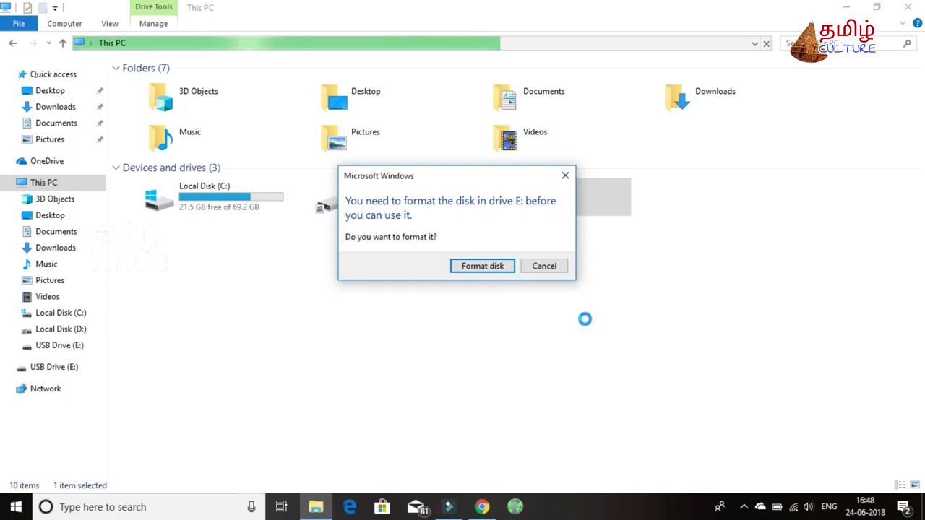
pyautogui.click(549, 267)
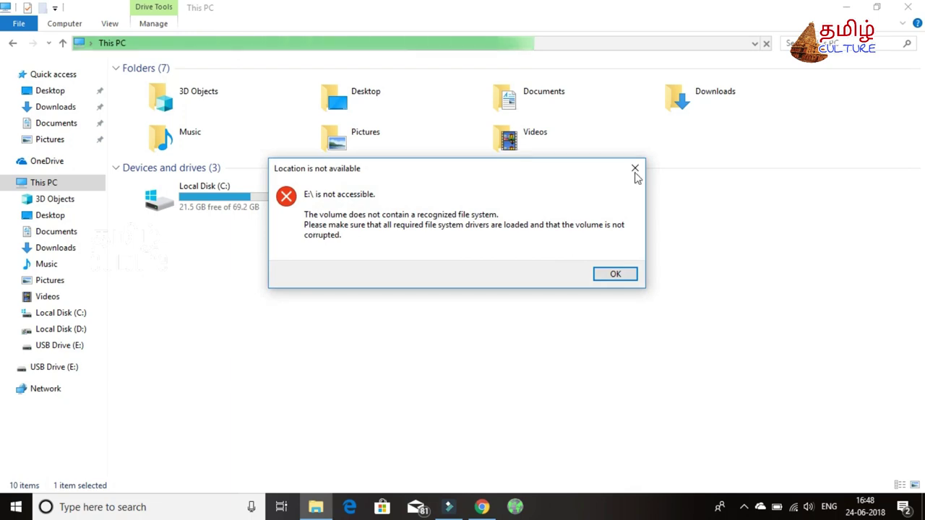
pyautogui.click(635, 172)
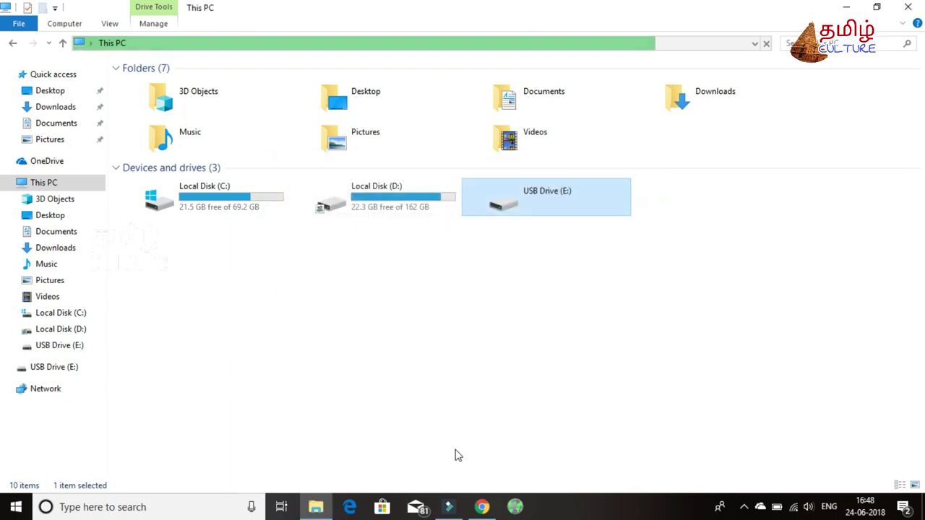
# Switch to Chrome and open findandmount.com in a new tab to view the Find & Mount download offer.
pyautogui.click(483, 507)
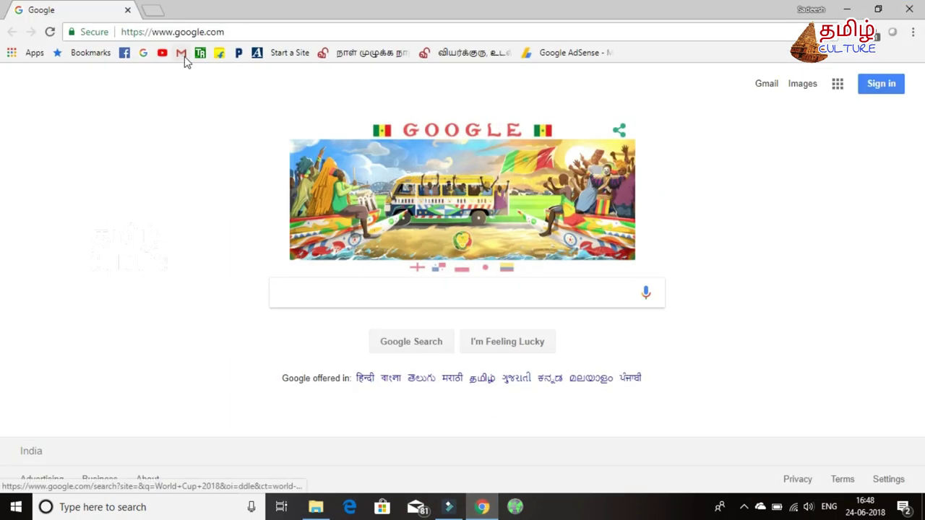
pyautogui.click(154, 10)
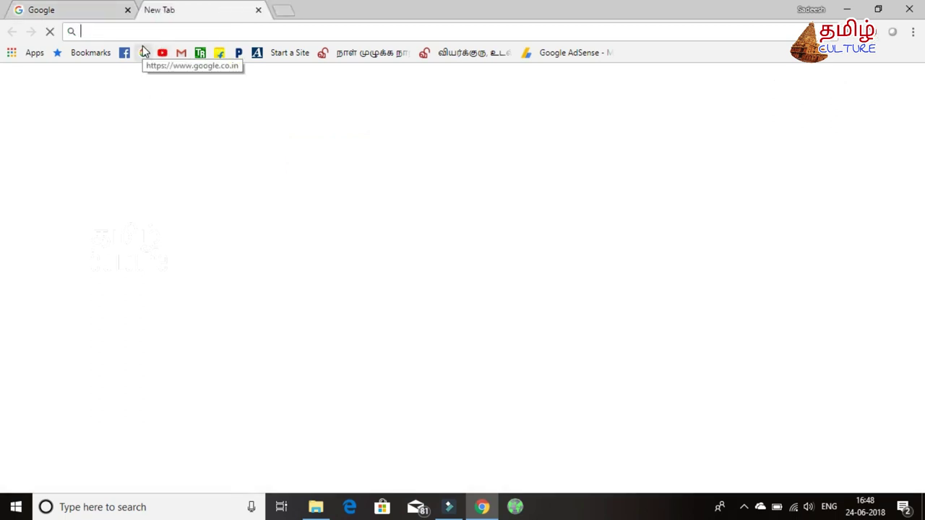
pyautogui.write('find')
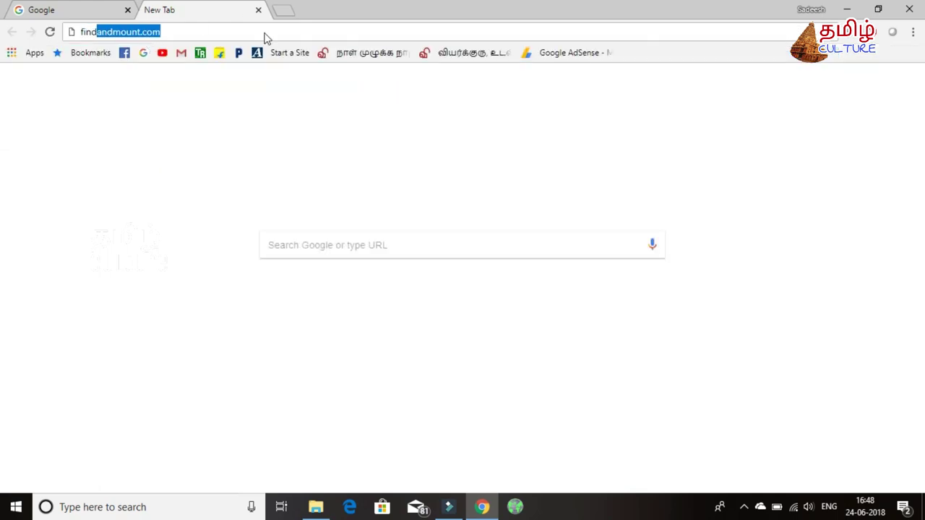
pyautogui.press('Return')
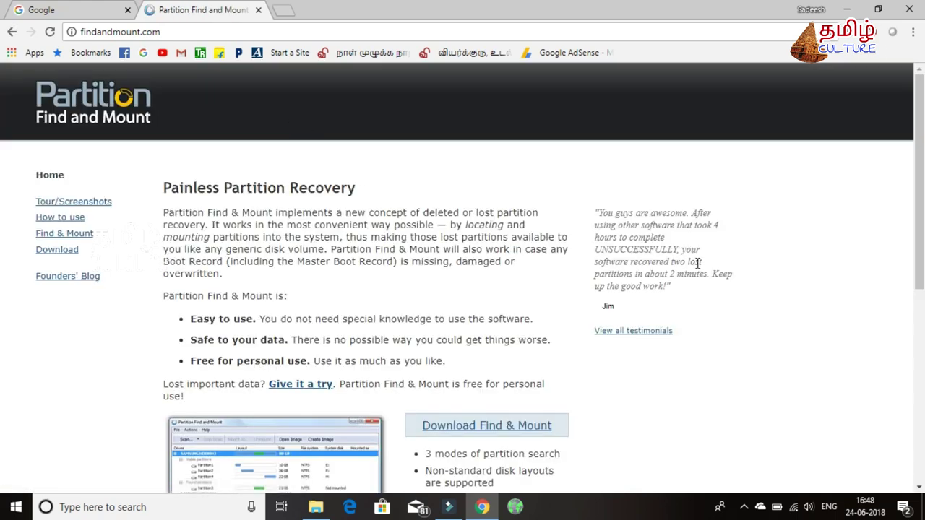
pyautogui.scroll(-1, 1, 165)
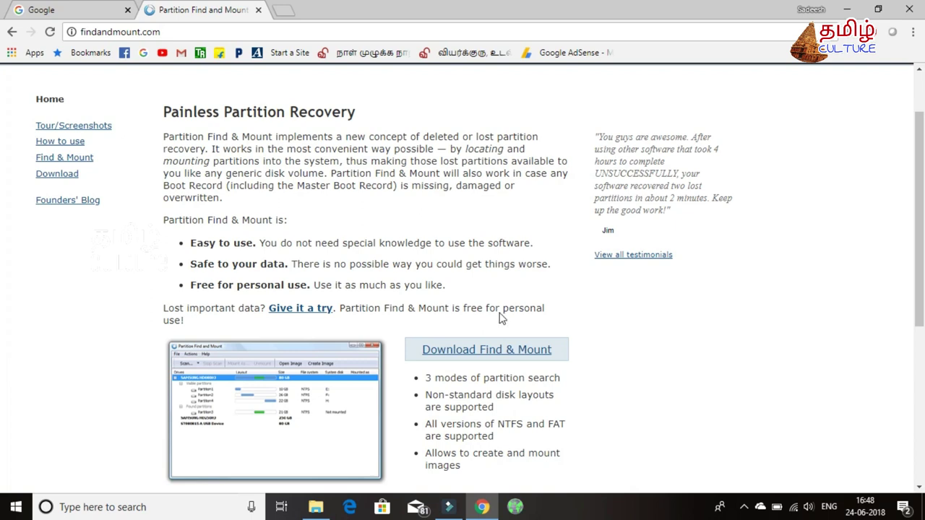
# Switch to File Explorer and run the fnmsetup installer from the Programs folder inside Downloads.
pyautogui.click(316, 506)
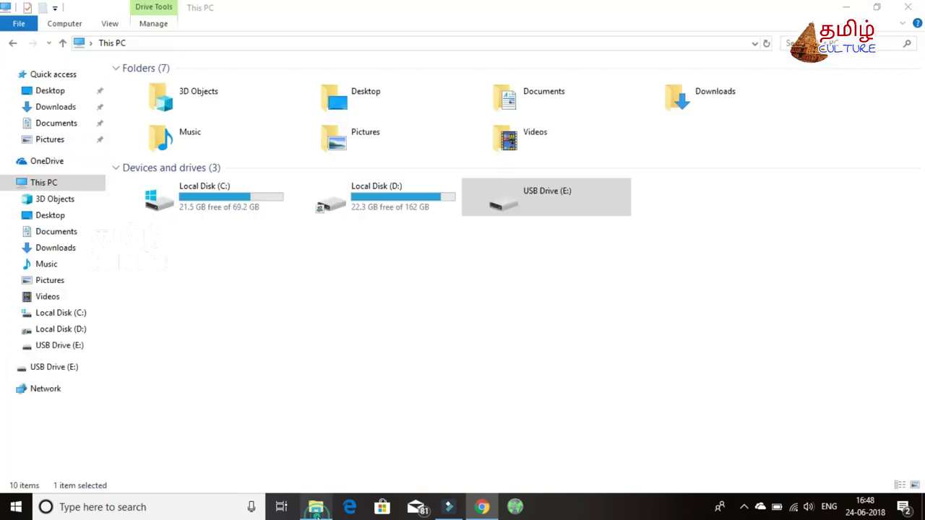
pyautogui.click(62, 113)
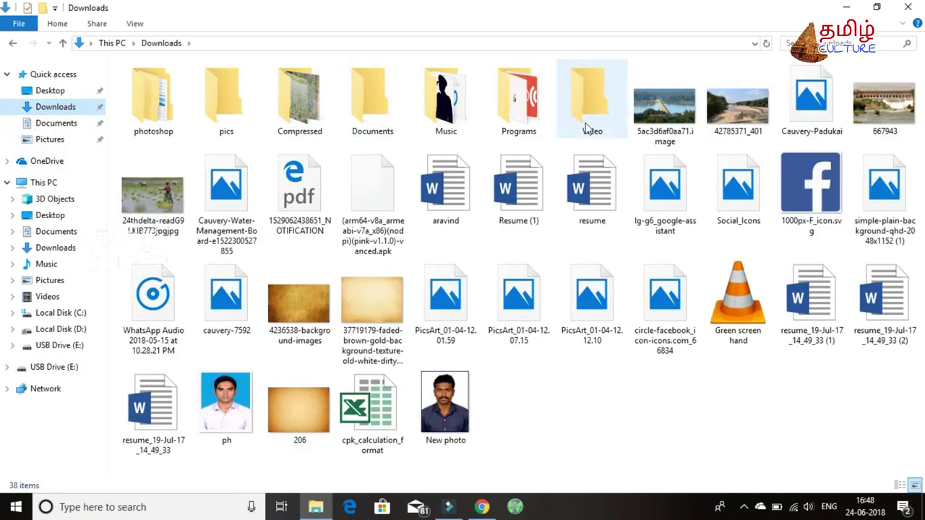
pyautogui.doubleClick(520, 123)
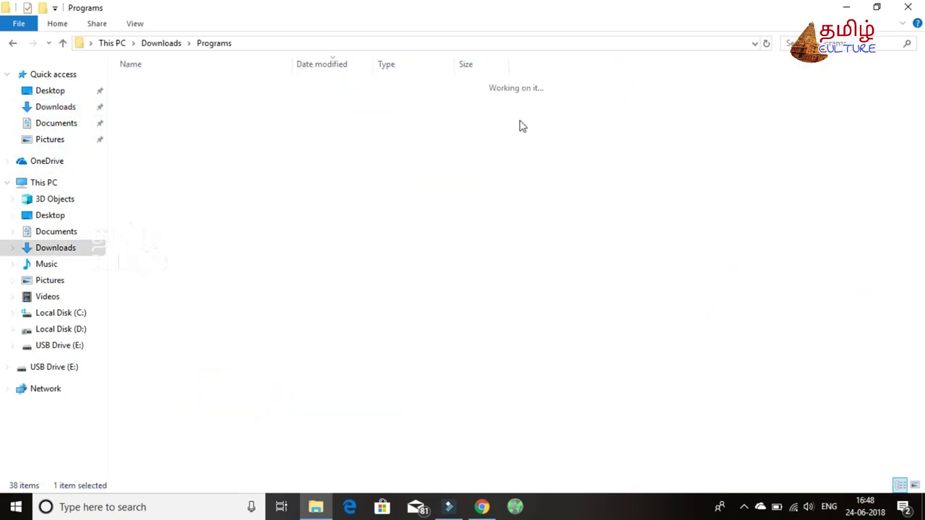
pyautogui.doubleClick(216, 128)
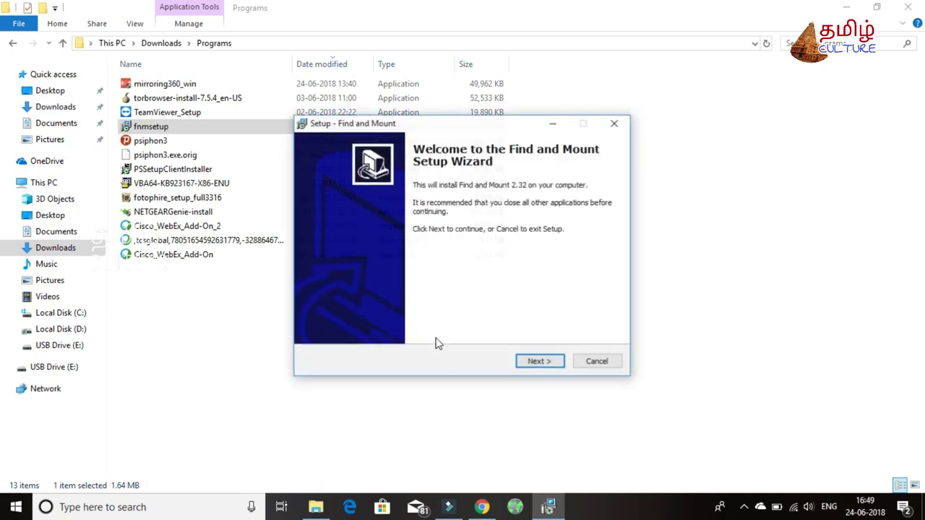
# Install Find and Mount into the existing C:\Program Files\A-FF Find and Mount folder with a desktop icon, and launch it on finishing.
pyautogui.click(535, 361)
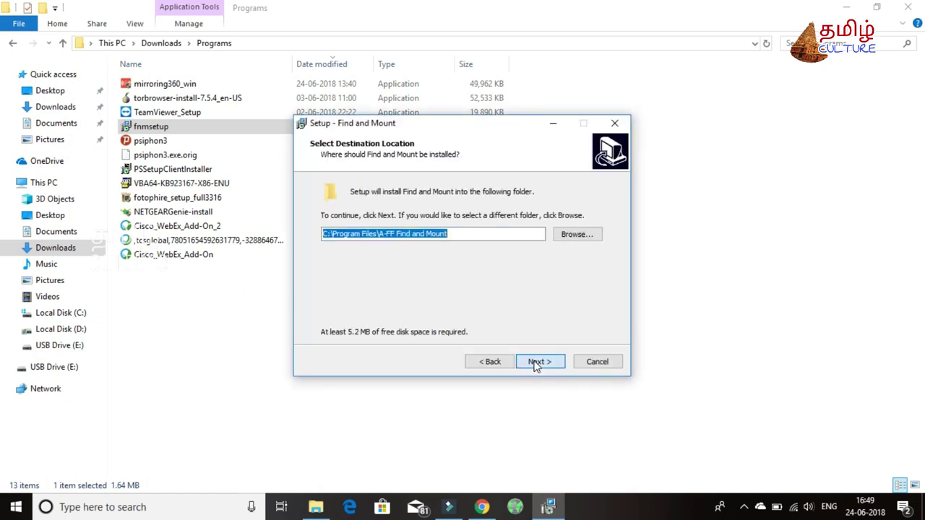
pyautogui.click(536, 364)
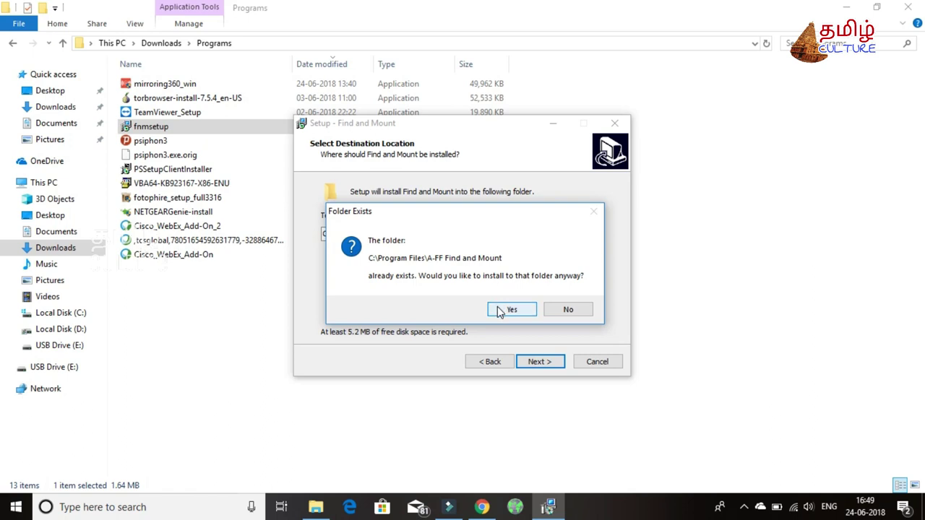
pyautogui.click(511, 311)
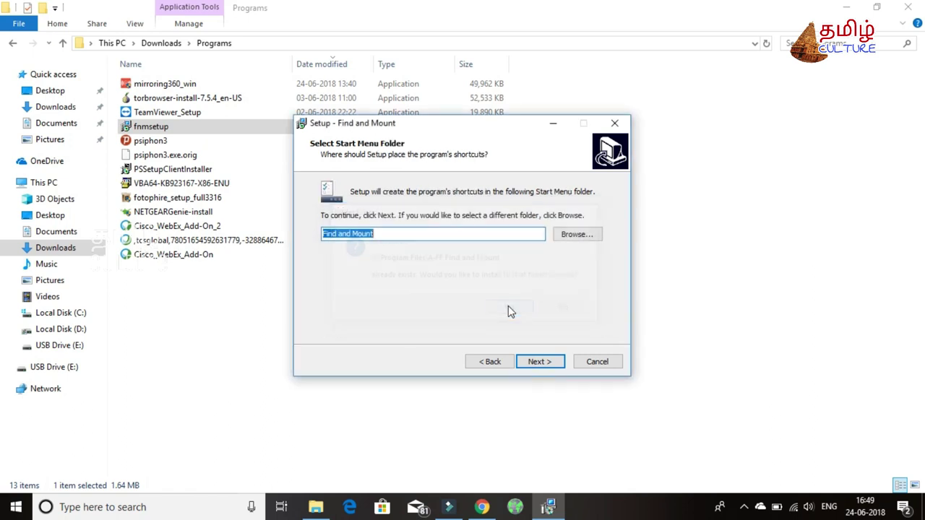
pyautogui.click(547, 365)
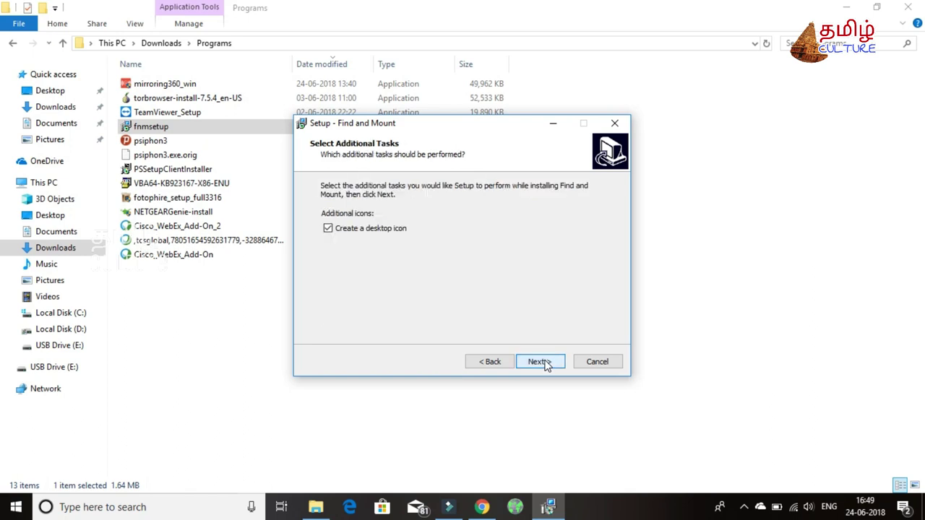
pyautogui.click(548, 365)
pyautogui.click(540, 362)
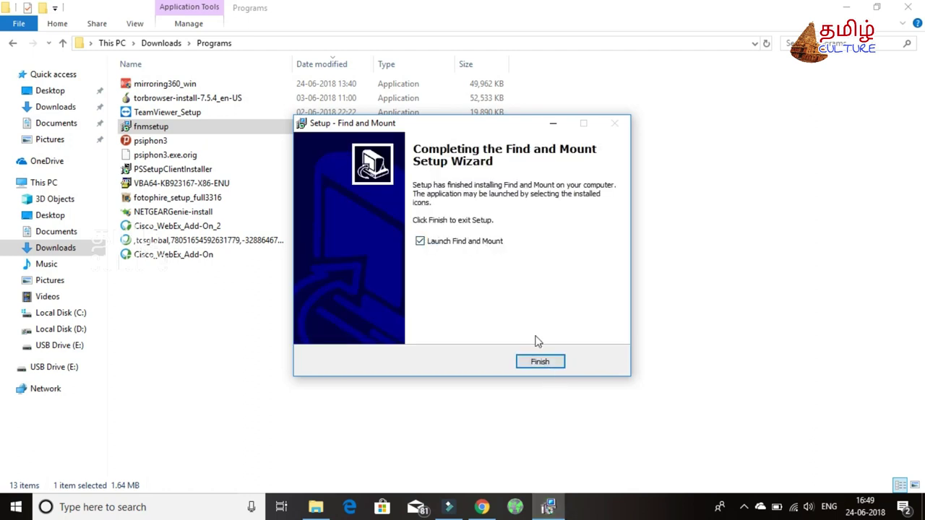
pyautogui.click(540, 362)
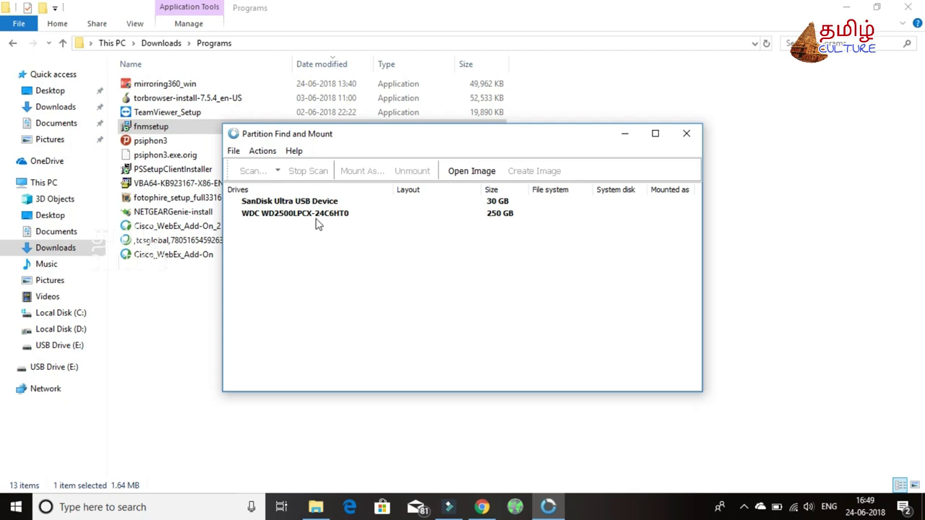
# Scan the SanDisk Ultra USB Device for lost partitions using the Intellectual Scan method and close the completion message.
pyautogui.click(289, 206)
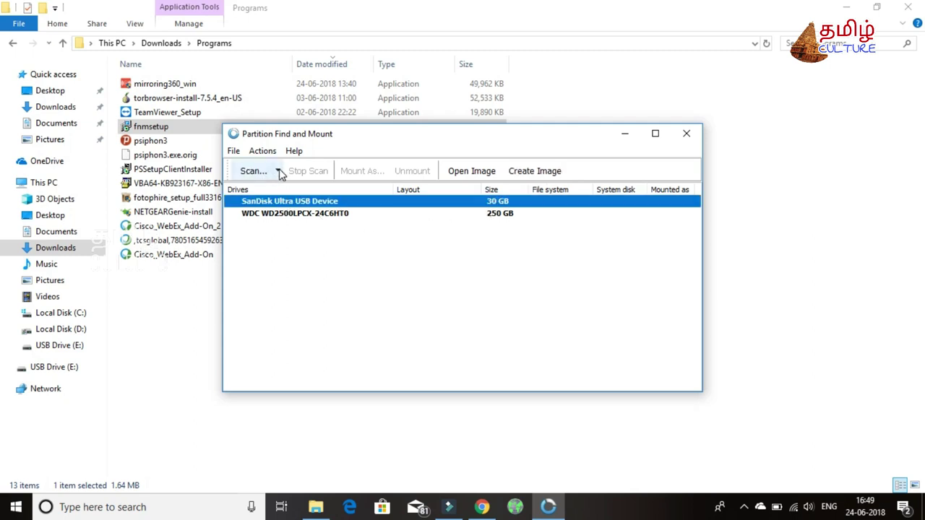
pyautogui.click(279, 173)
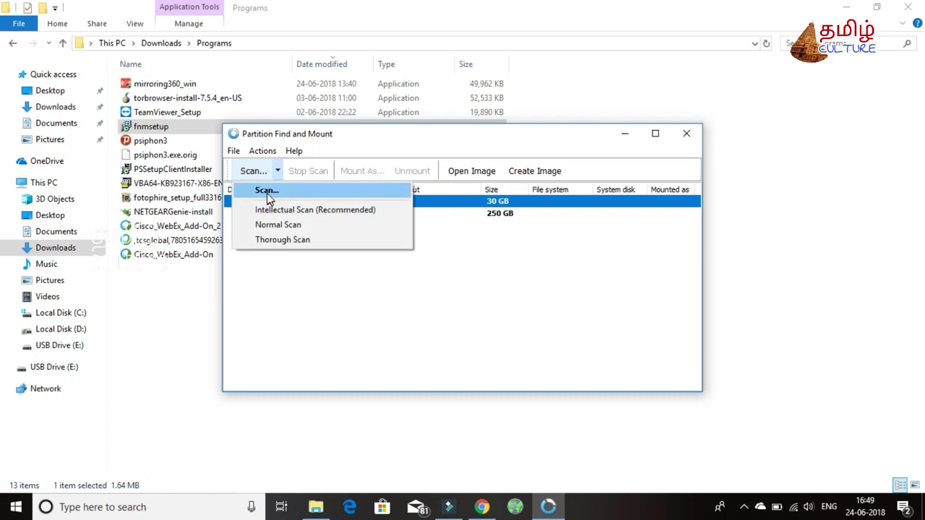
pyautogui.click(266, 191)
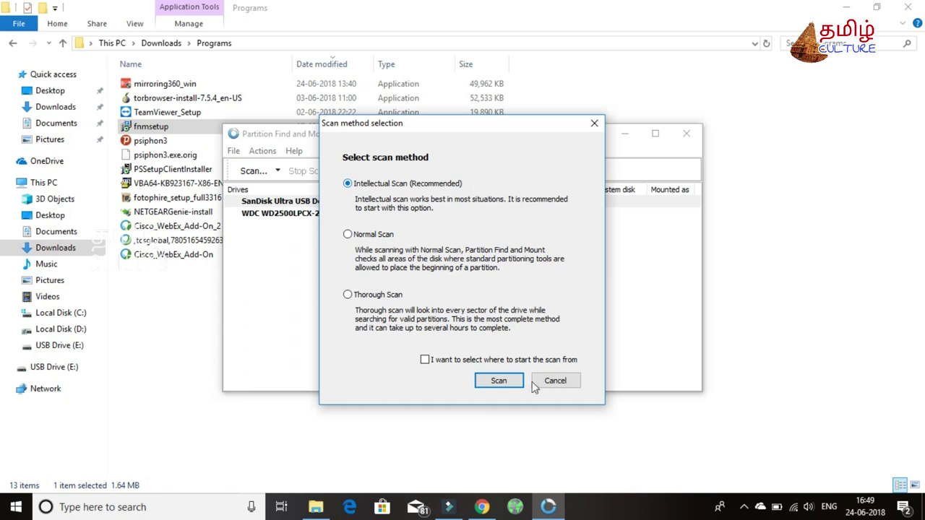
pyautogui.click(507, 387)
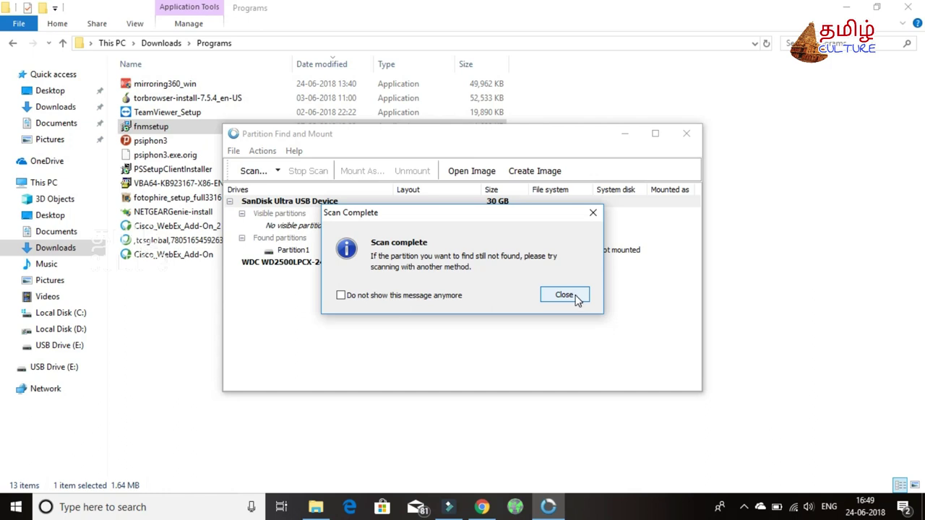
pyautogui.click(565, 295)
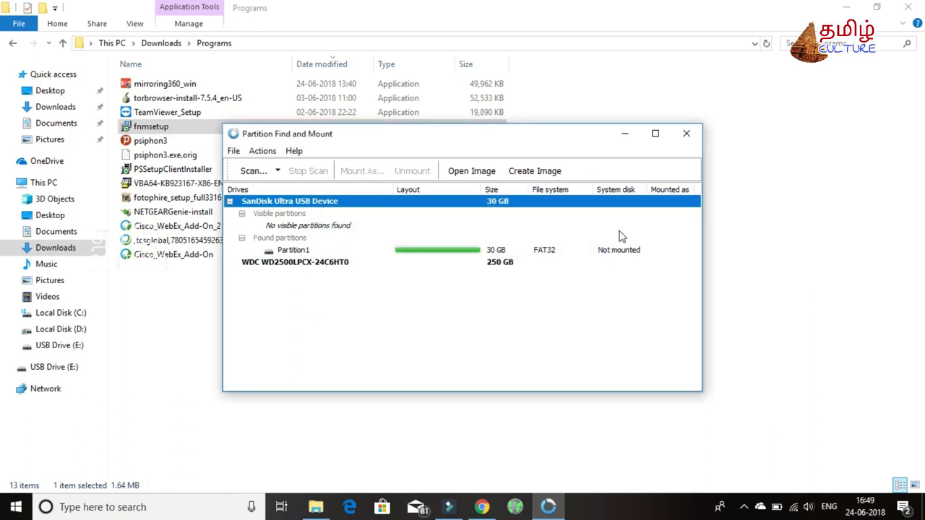
# Mount the found Partition1 of the USB device as drive J:, with the volume set to open in Windows Explorer.
pyautogui.click(287, 251)
pyautogui.rightClick(287, 251)
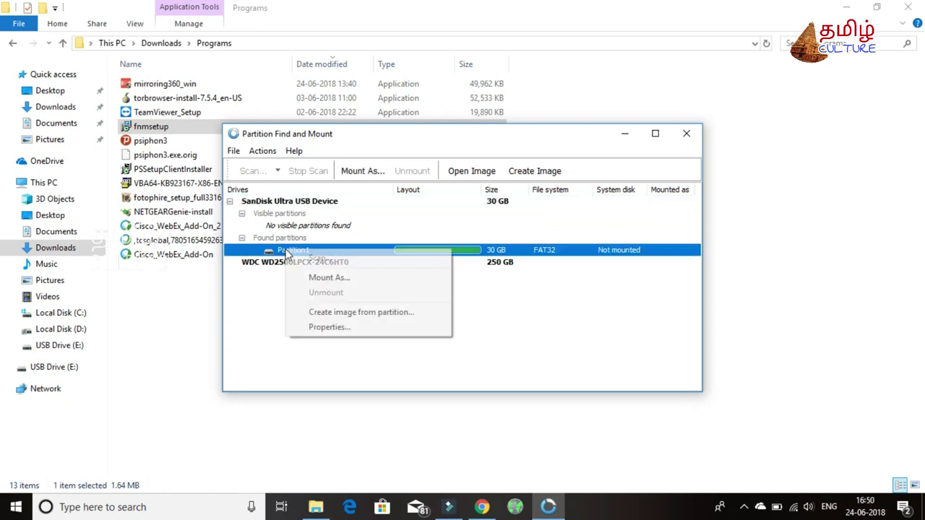
pyautogui.click(330, 280)
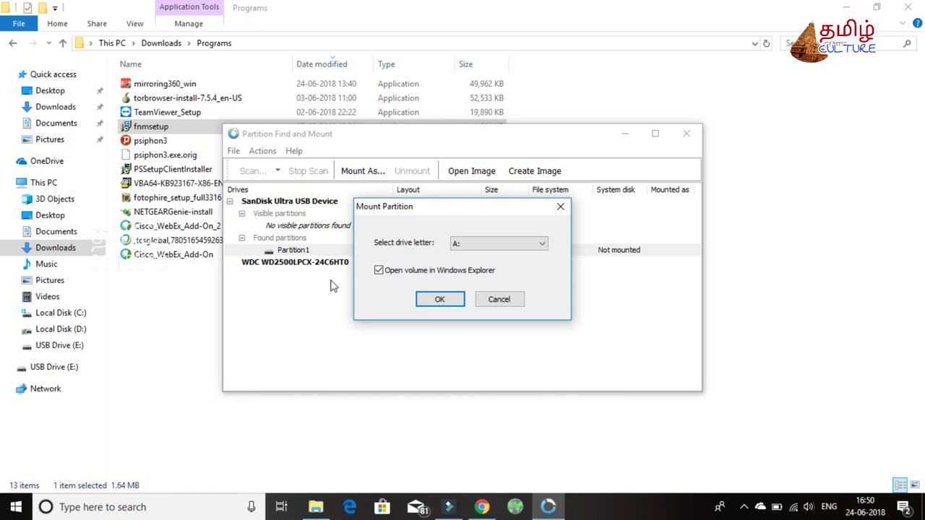
pyautogui.click(540, 244)
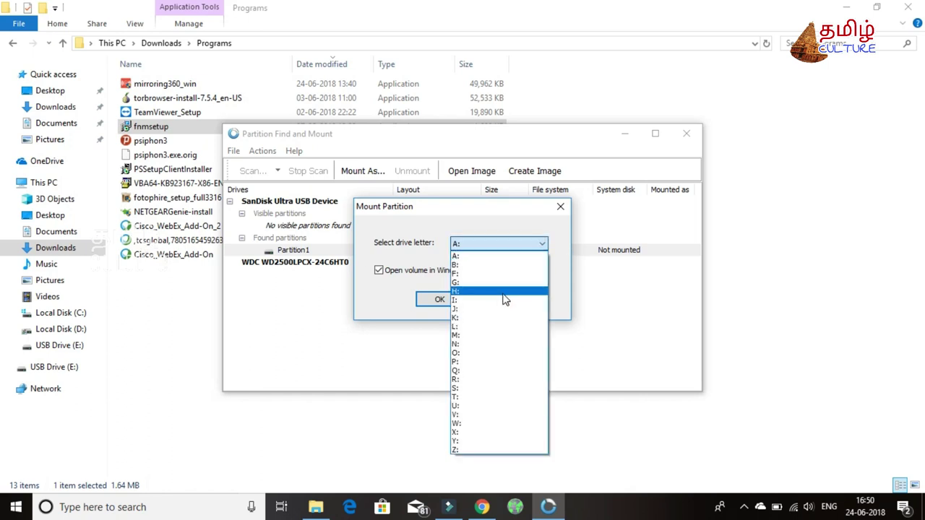
pyautogui.click(479, 313)
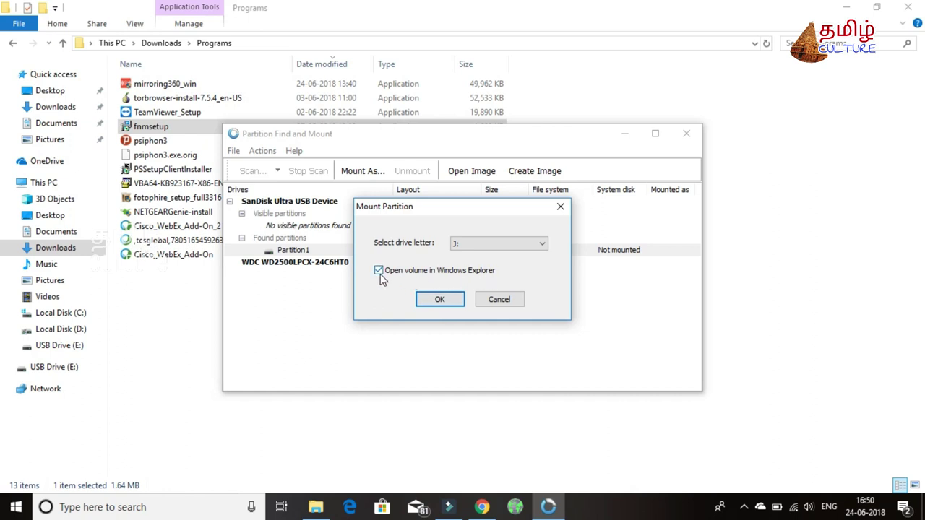
pyautogui.click(440, 299)
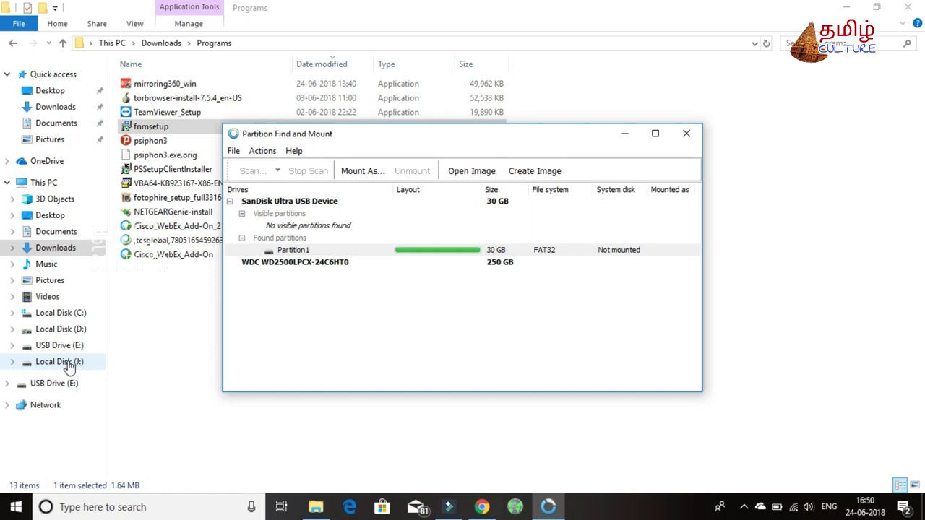
# Open Local Disk (J:) from This PC in File Explorer, maximize its window and select the sj folder.
pyautogui.click(44, 183)
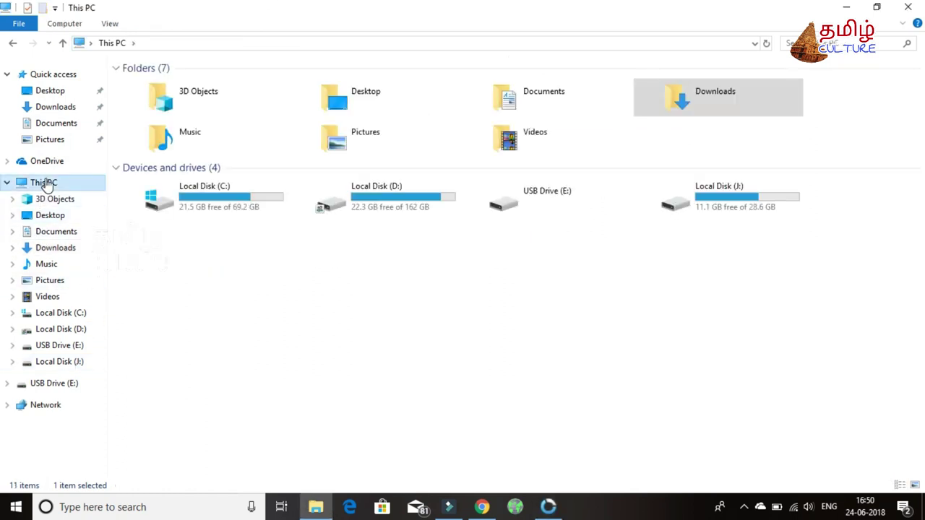
pyautogui.doubleClick(746, 206)
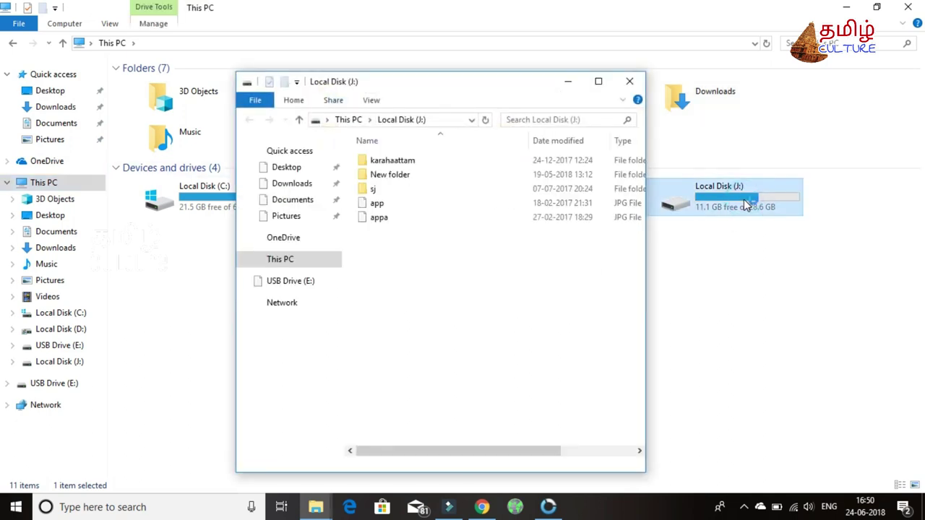
pyautogui.click(599, 81)
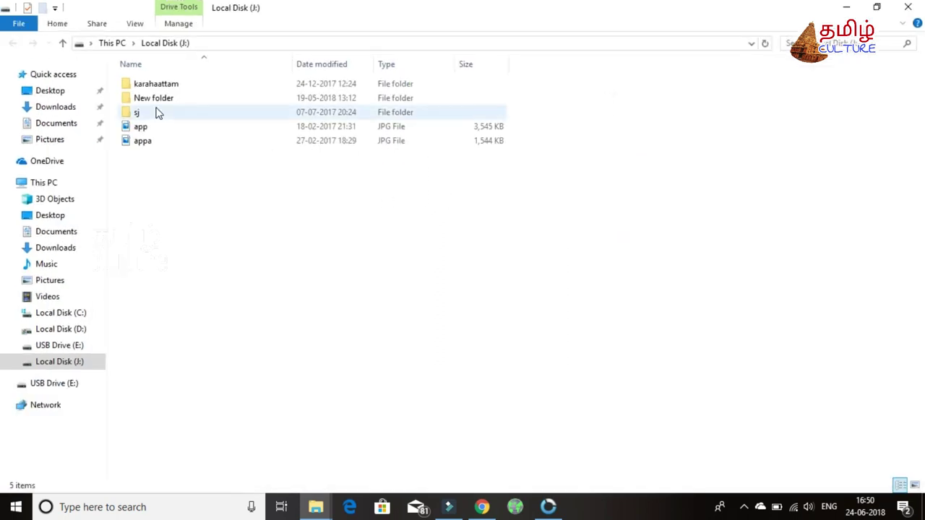
pyautogui.click(221, 123)
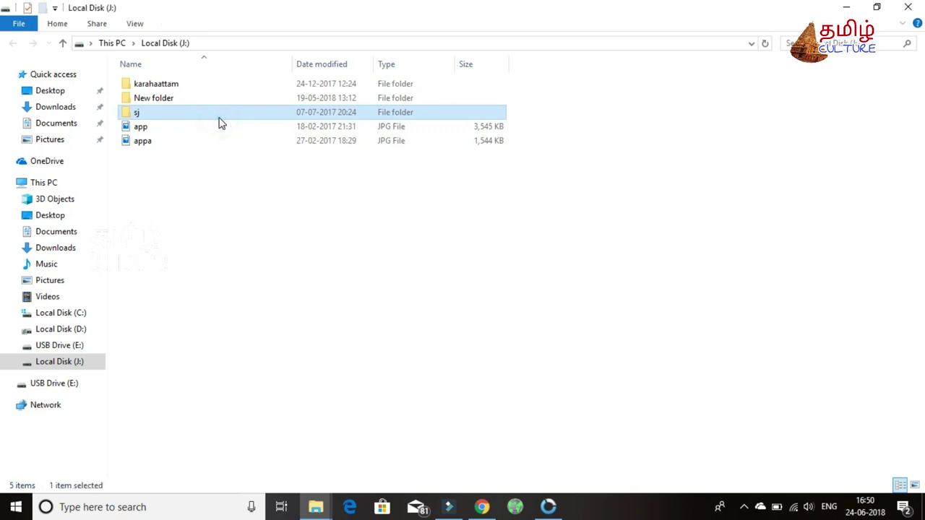